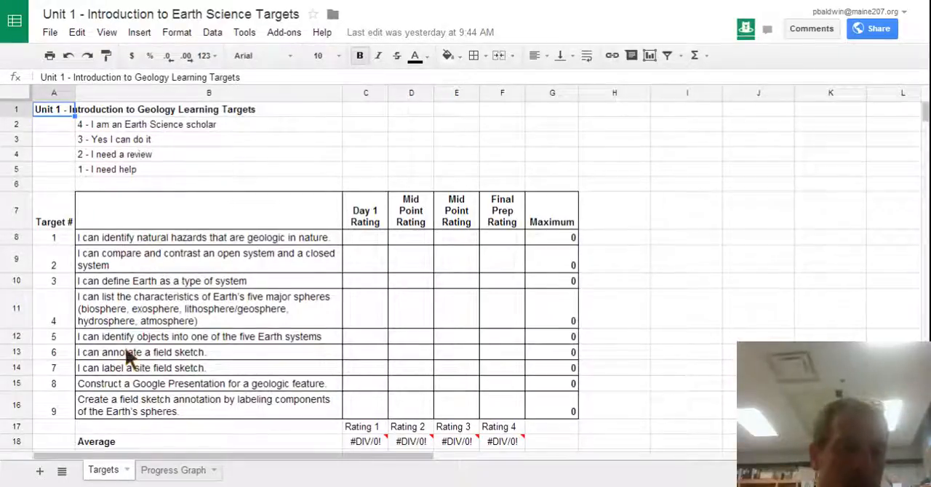
drag(17, 312, 21, 376)
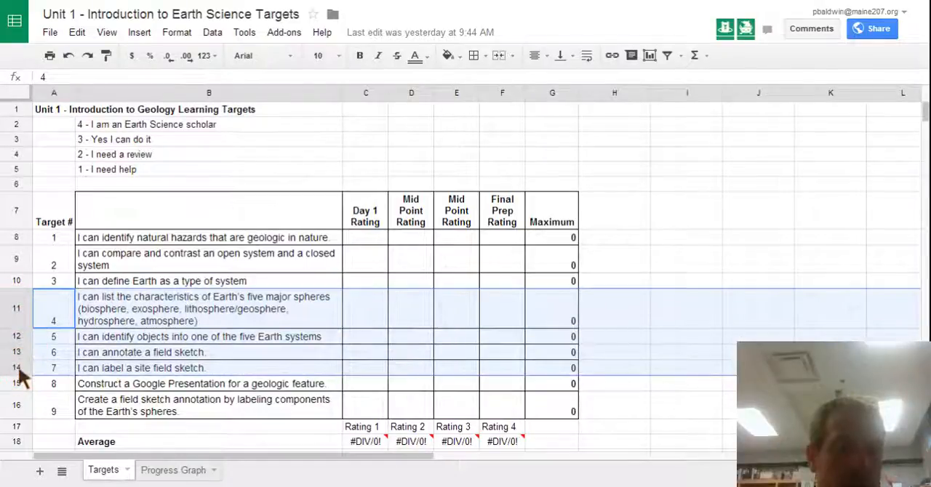
right_click(18, 371)
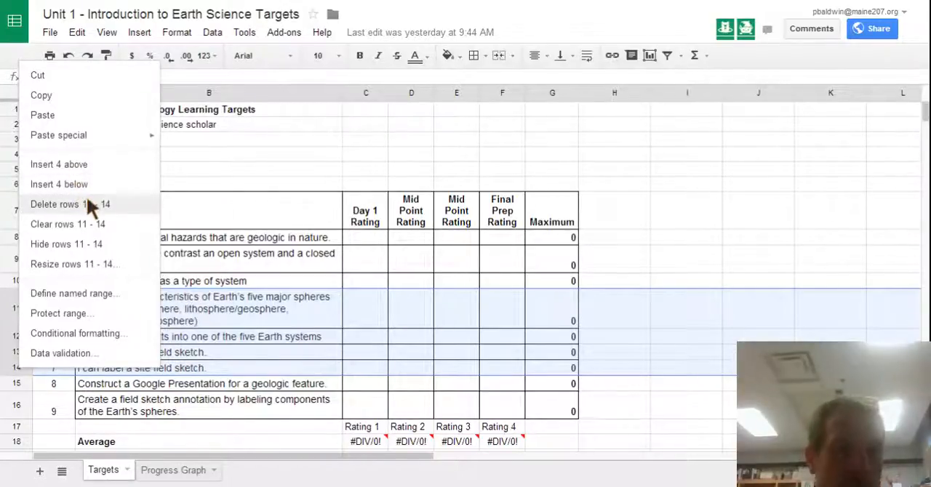
click(218, 254)
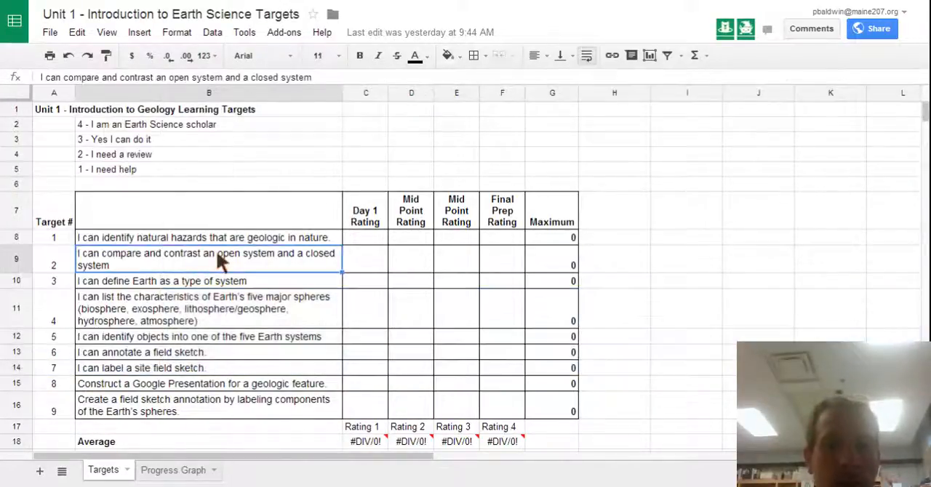
Step: Enter a Day 1 Rating of 1 for all nine learning targets in C8:C16
click(361, 240)
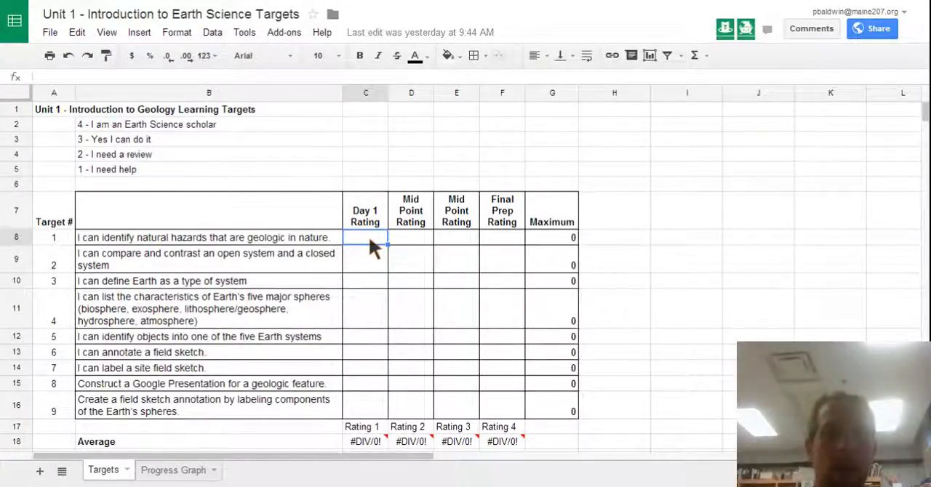
text(1)
key(Return)
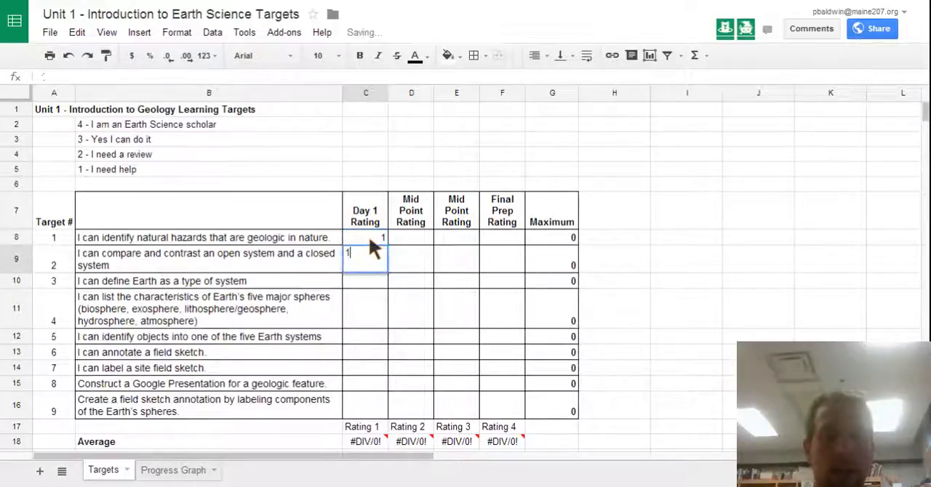
text(1)
key(Return)
text(1)
key(Return)
text(1)
key(Return)
text(1)
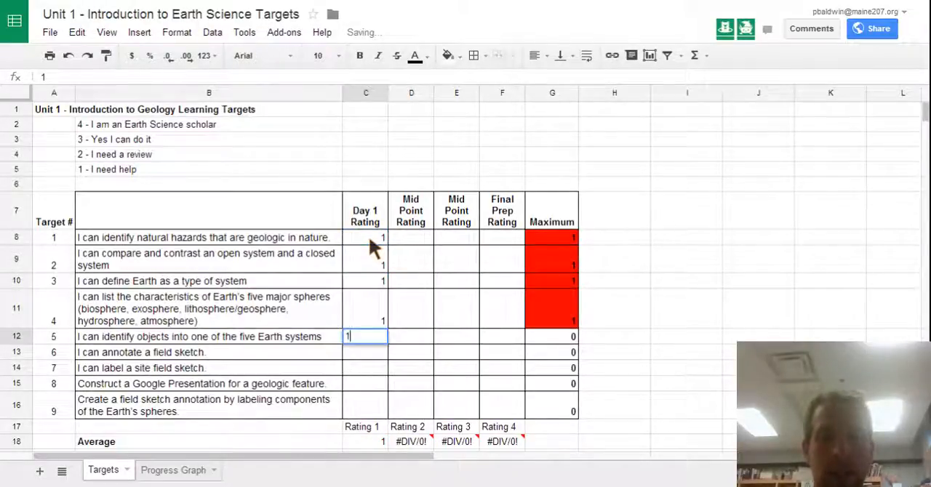
key(Return)
text(1)
key(Return)
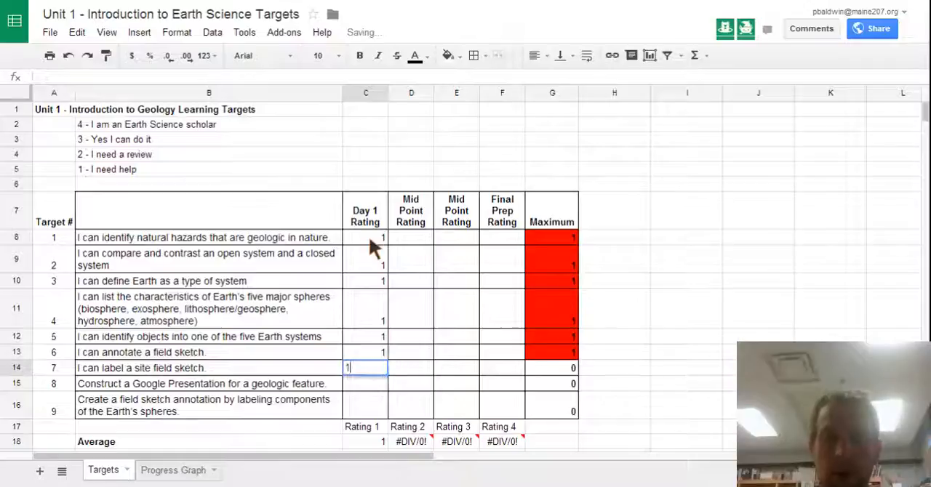
text(1)
key(Return)
text(1)
key(Return)
text(1)
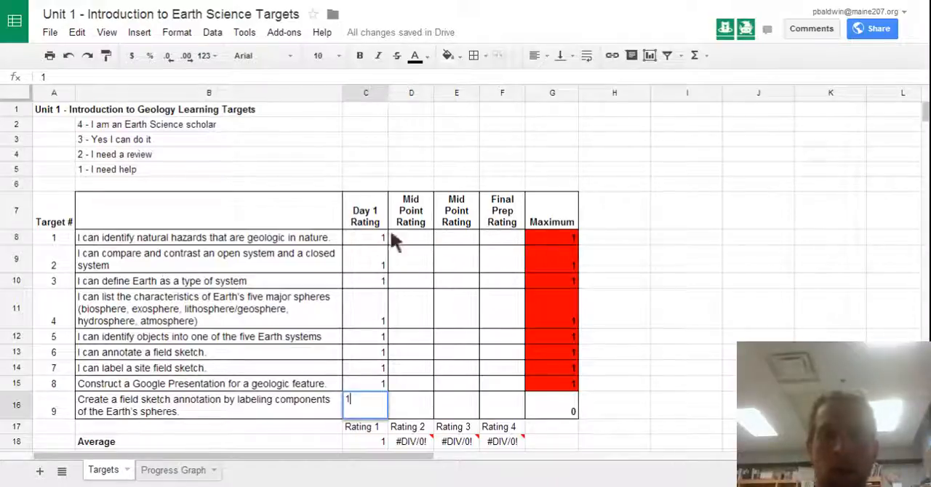
key(Up)
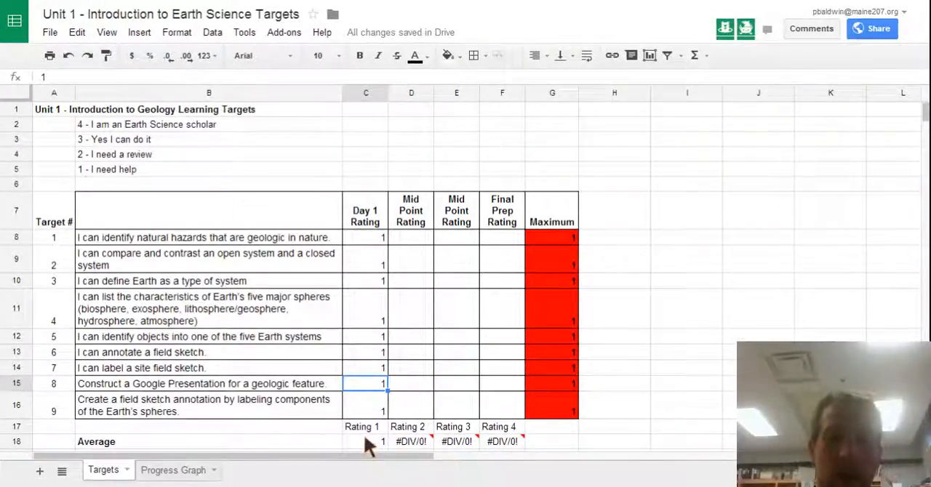
Step: Inspect the Rating 1 average formula in C18 and check the chart on the Progress Graph sheet
click(367, 442)
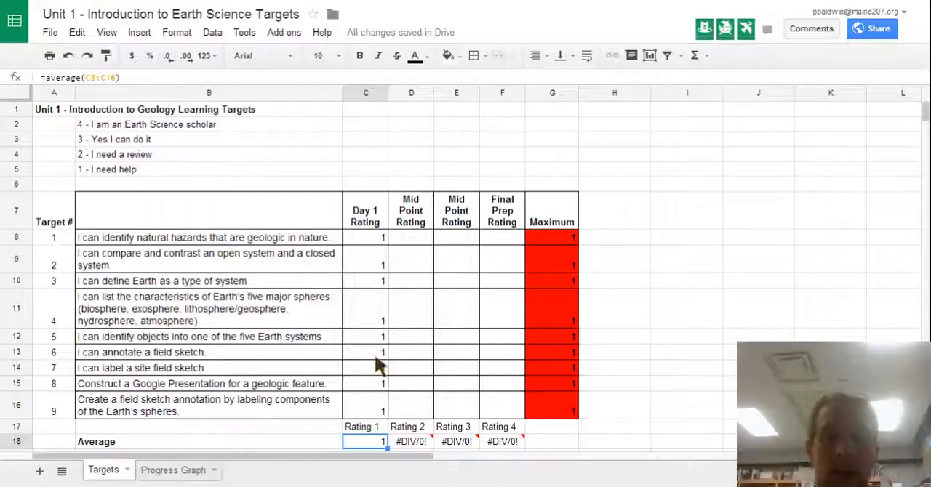
click(160, 474)
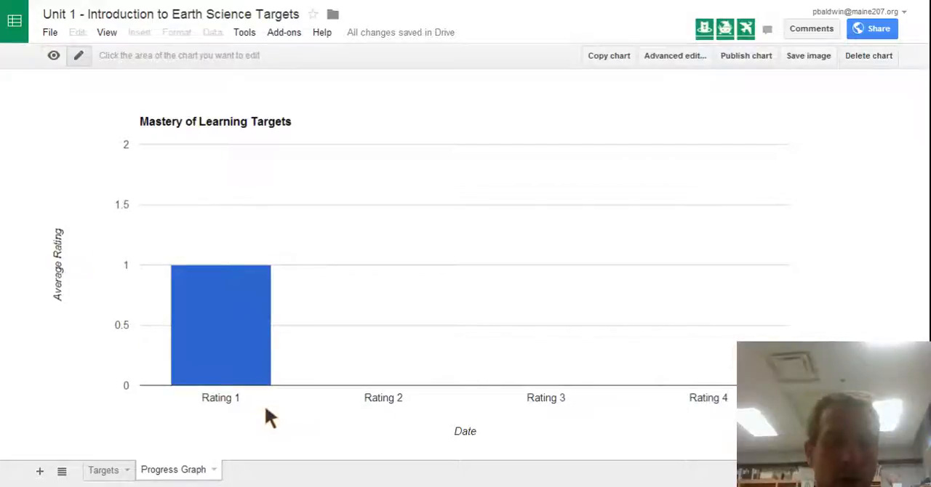
click(104, 471)
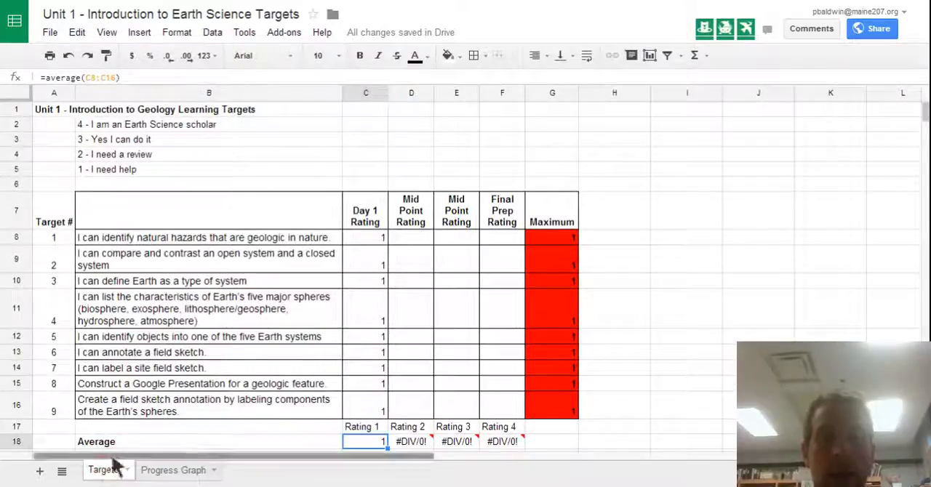
Step: Enter 4 for targets 1 to 4 in the first Mid Point Rating column, D8:D11
click(411, 236)
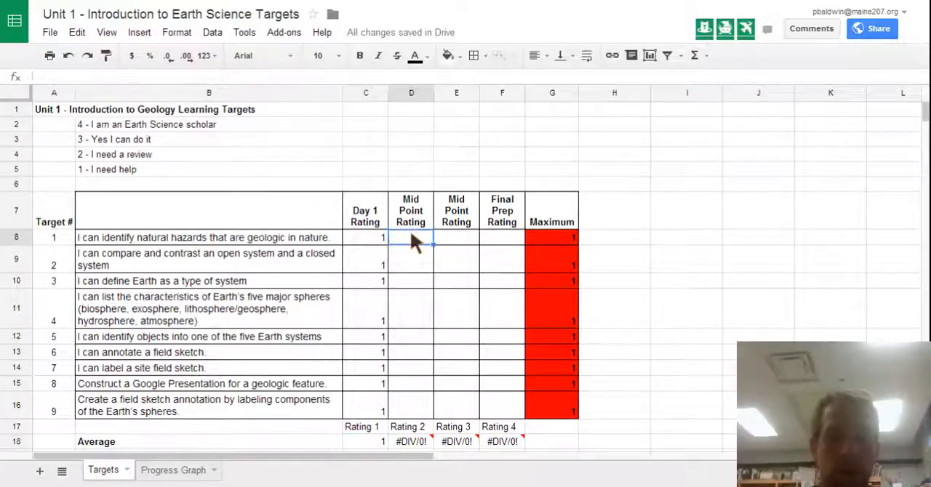
text(4)
key(Return)
text(4)
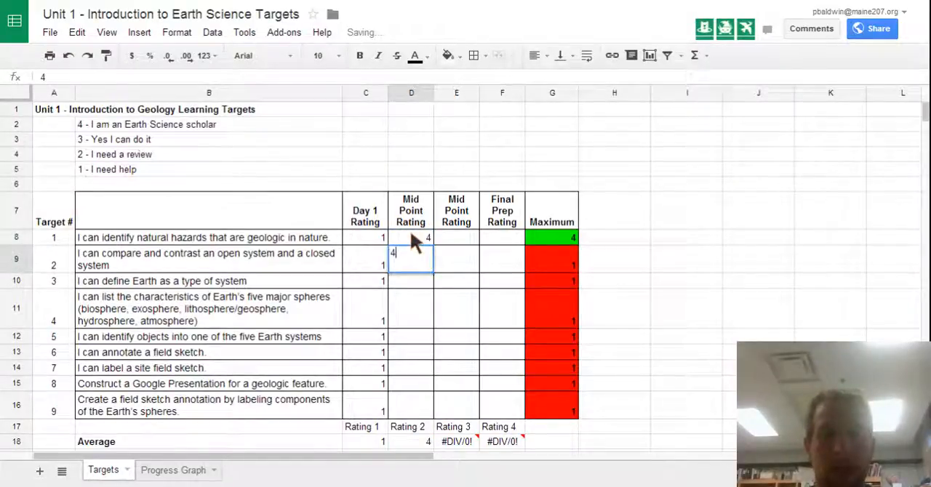
key(Return)
text(4)
key(Return)
text(4)
key(Return)
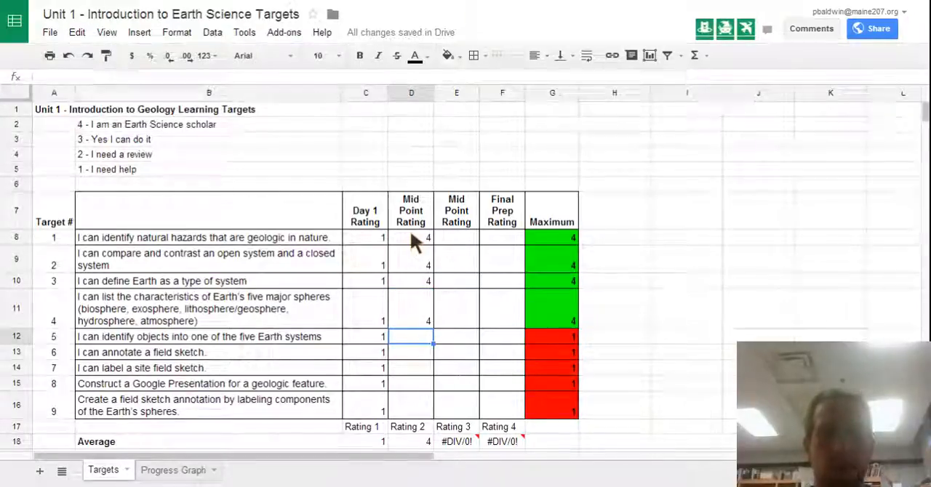
Step: Fill D12:D16 with ratings 2, 2, 3, 3 and 2 for targets 5 to 9, and view the Progress Graph sheet
text(2)
key(Return)
text(2)
key(Return)
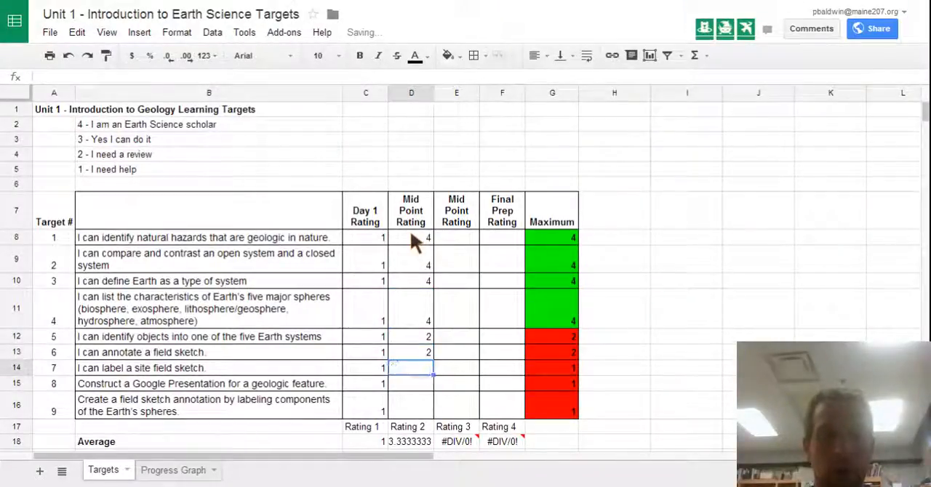
text(3)
key(Return)
text(3)
key(Return)
text(2)
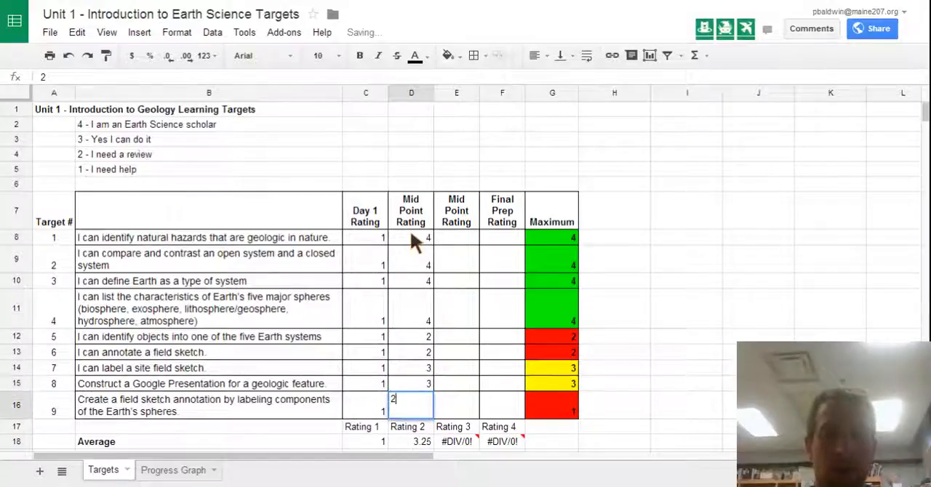
key(Tab)
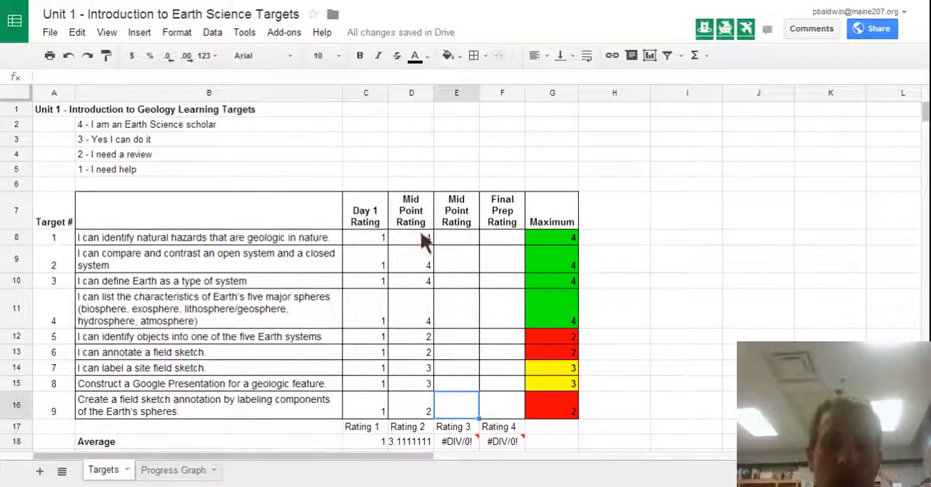
click(177, 471)
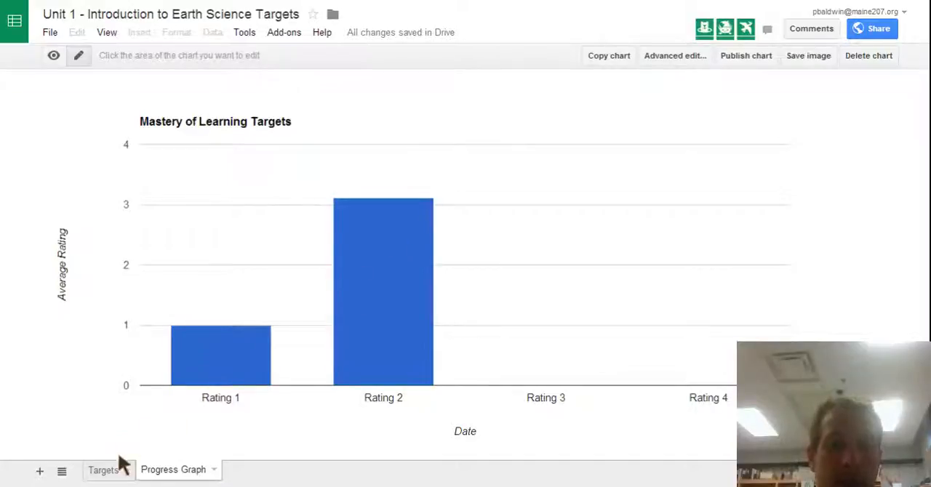
Step: On the Targets sheet, enter 4 for all nine targets in the second Mid Point Rating column, E8:E16
click(103, 471)
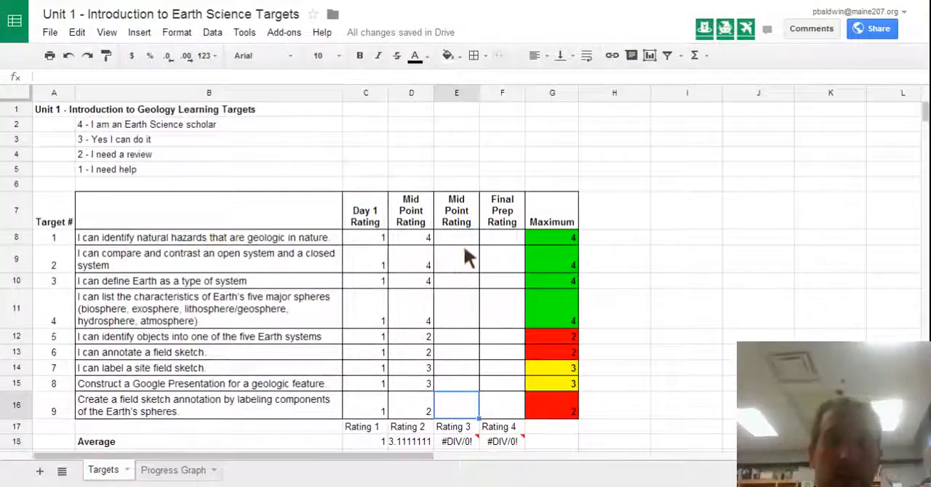
click(457, 237)
text(4)
key(Return)
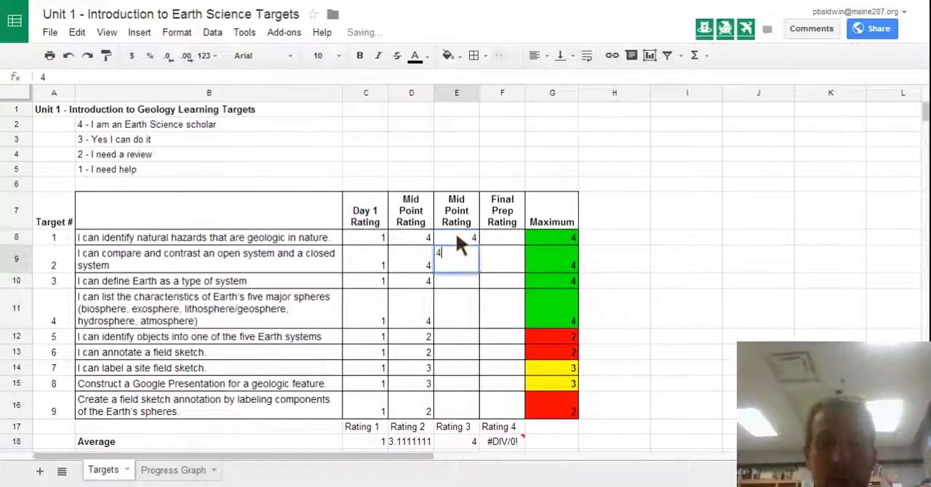
text(4)
key(Return)
text(4)
key(Return)
text(4)
key(Return)
text(4)
key(Return)
text(4)
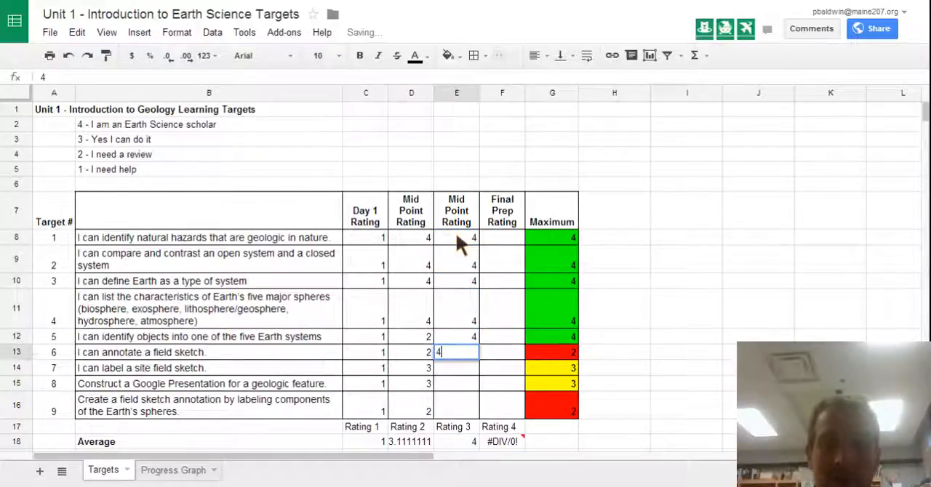
key(Return)
text(4)
key(Return)
text(4)
key(Return)
text(4)
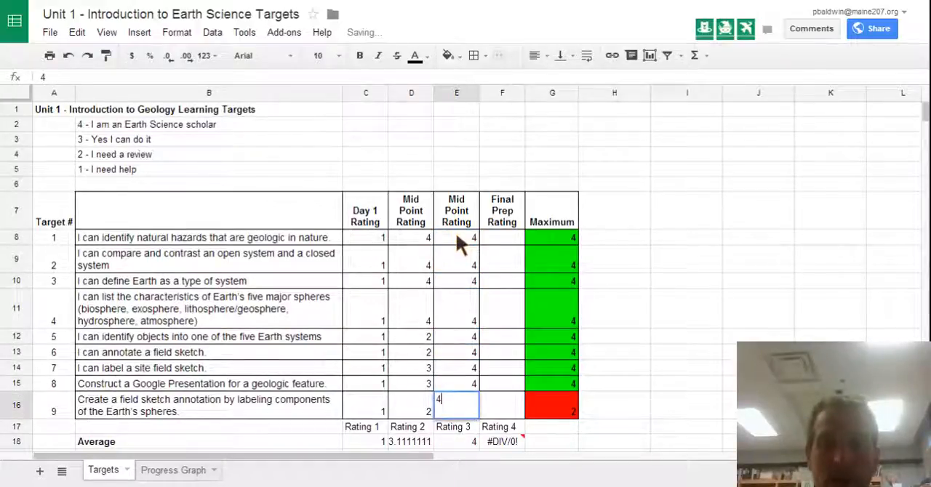
key(Up)
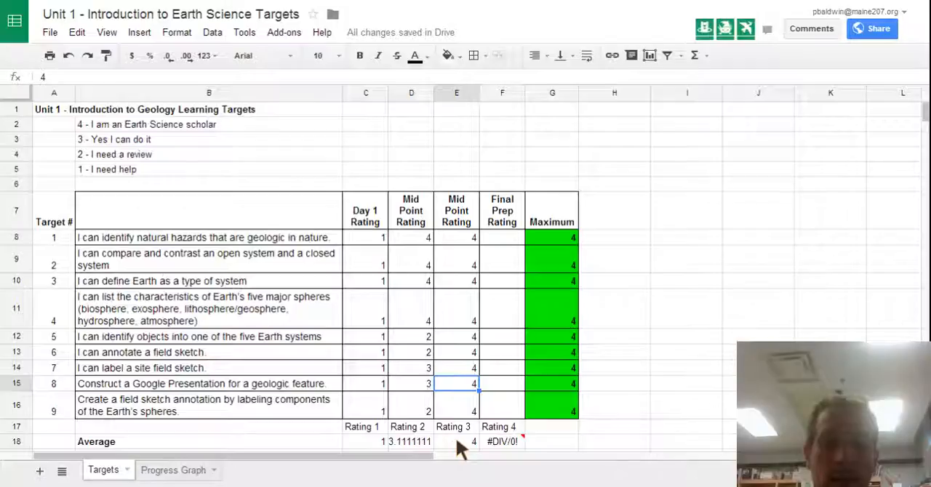
Step: Review the chart of average ratings on the Progress Graph sheet and return to the Targets sheet
click(171, 471)
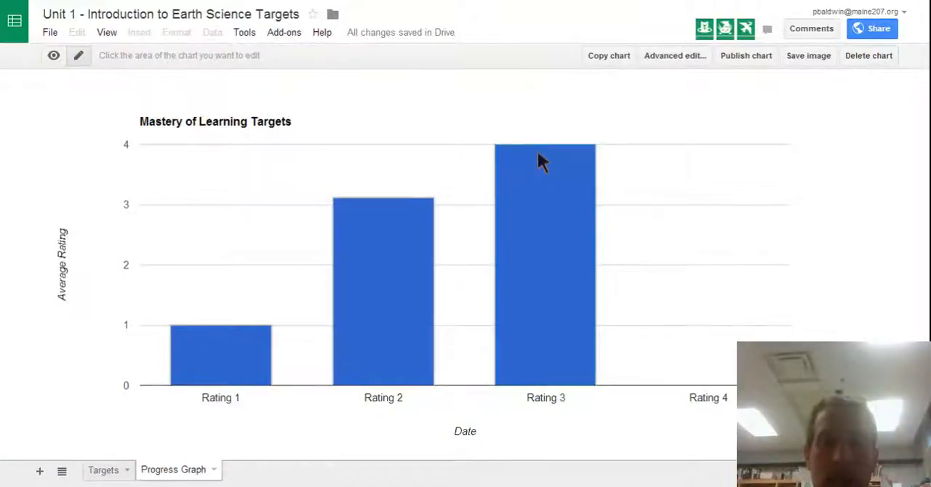
click(101, 471)
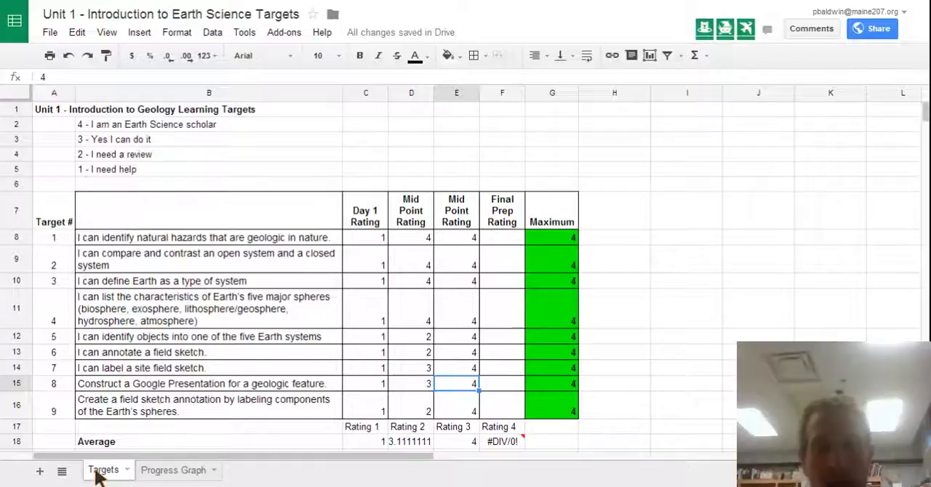